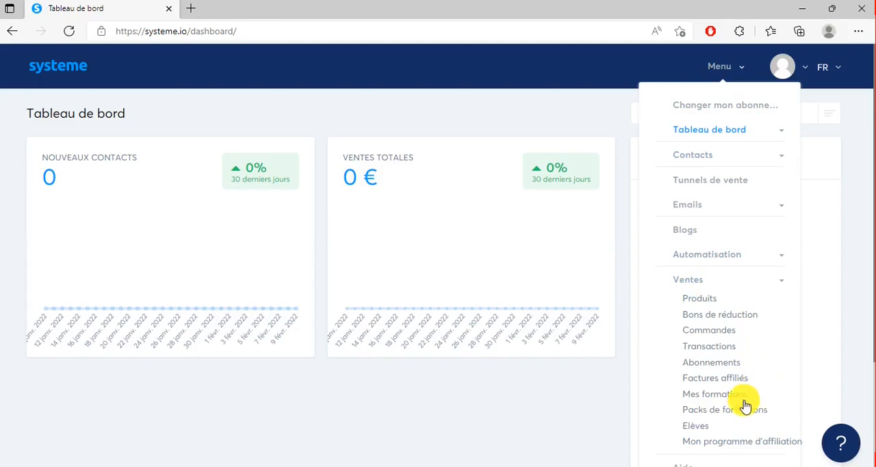
# Create a new course named VENTE under Mes formations, leave its description empty, and save it.
pyautogui.click(726, 397)
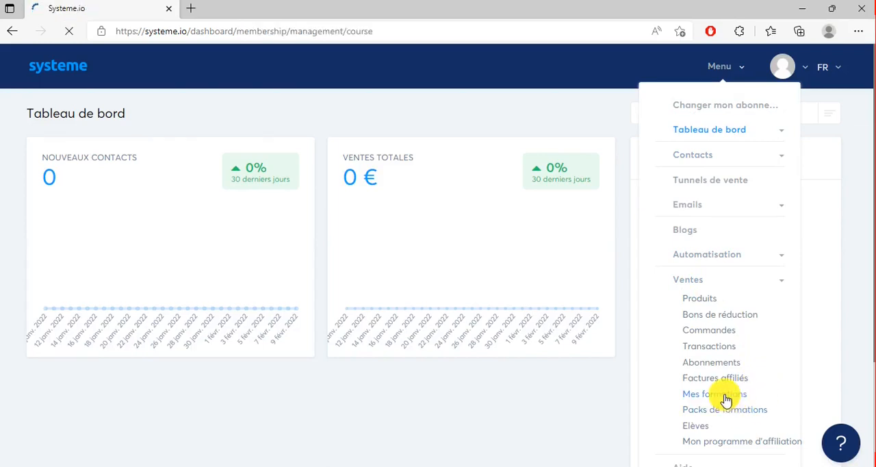
pyautogui.click(819, 121)
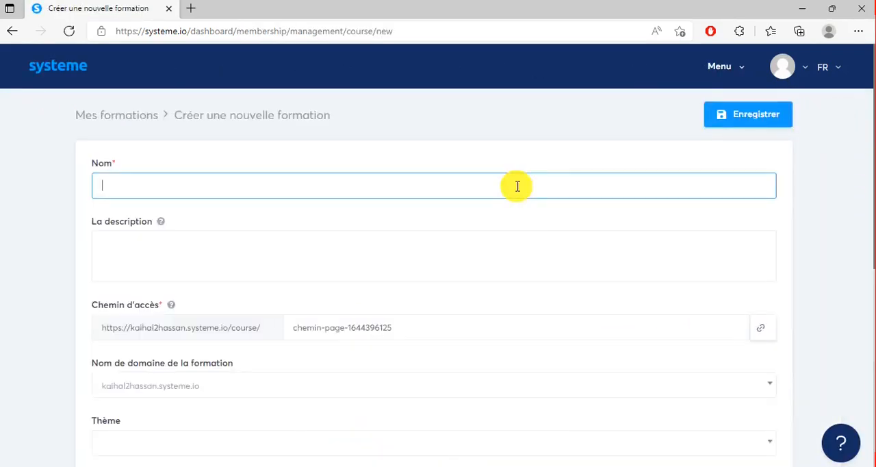
pyautogui.click(518, 186)
pyautogui.click(233, 381)
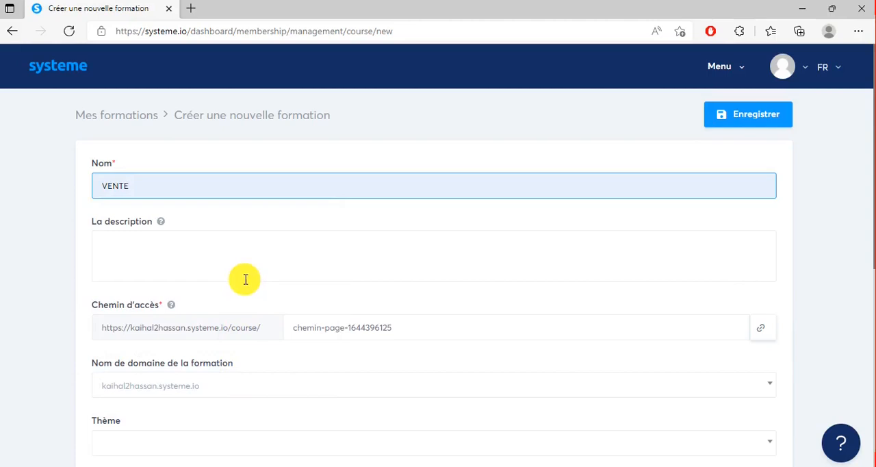
pyautogui.click(239, 263)
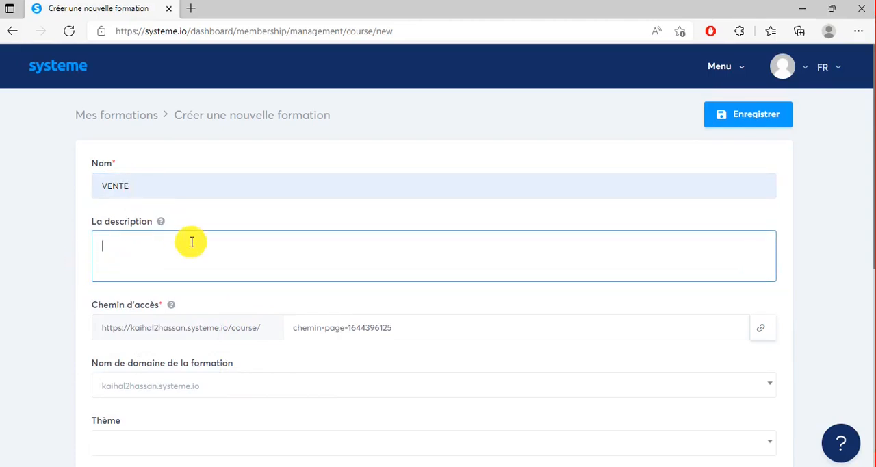
pyautogui.scroll(-4, 486, 345)
pyautogui.scroll(-2, 486, 346)
pyautogui.scroll(6, 486, 346)
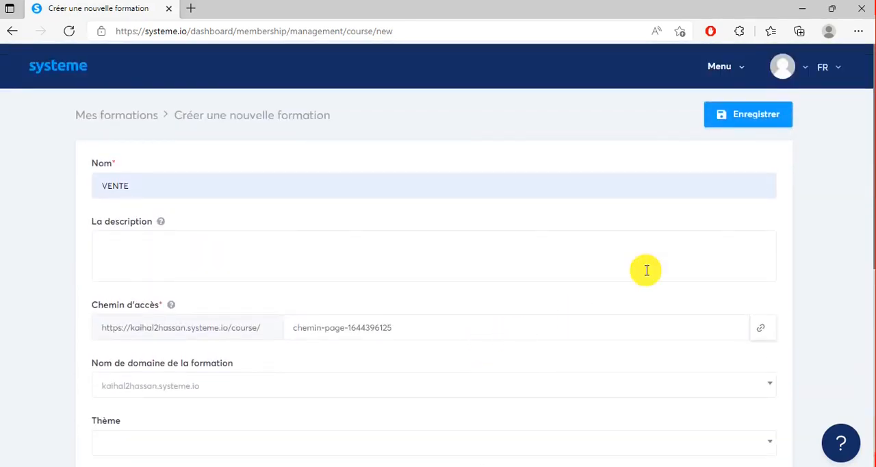
pyautogui.click(739, 121)
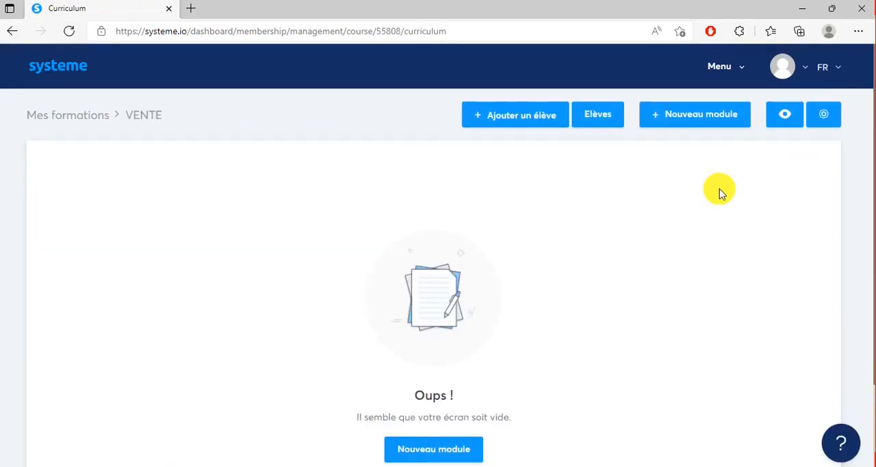
# Add a module named "module1" to the VENTE course.
pyautogui.scroll(-3, 719, 193)
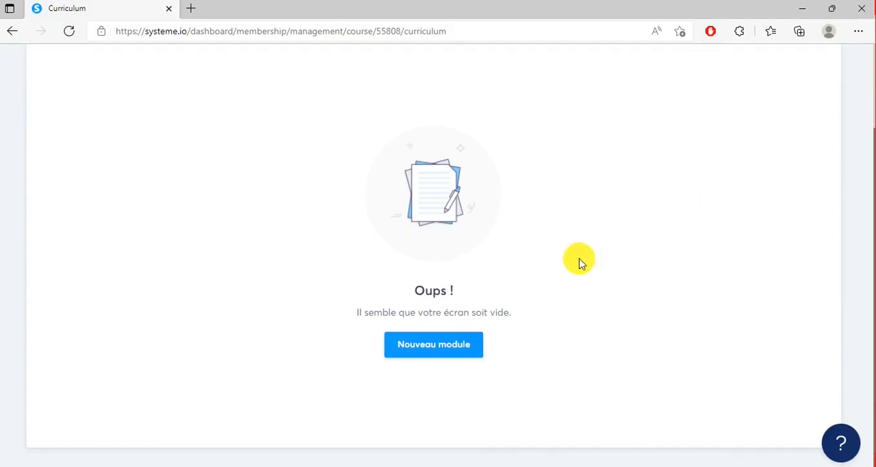
pyautogui.click(454, 354)
pyautogui.write('module')
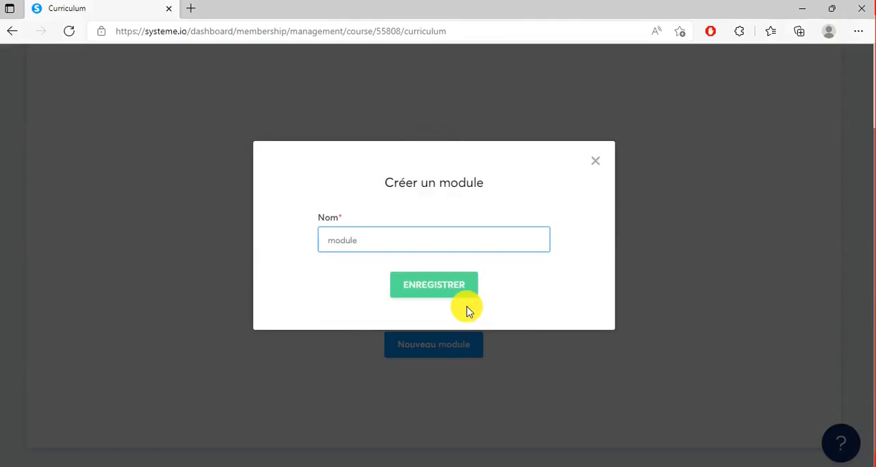
pyautogui.write('1')
pyautogui.click(456, 292)
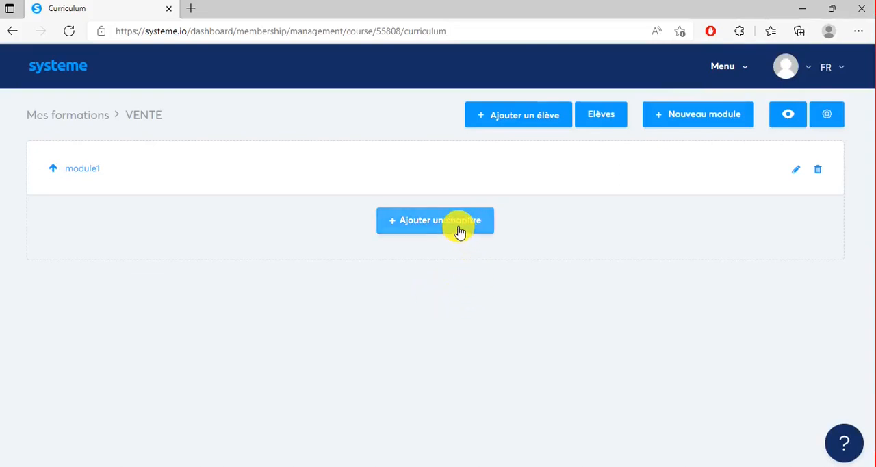
# Add a chapter named "les bases du drpshipping" to module1 with a delay of 0 and the image-header page type.
pyautogui.click(459, 231)
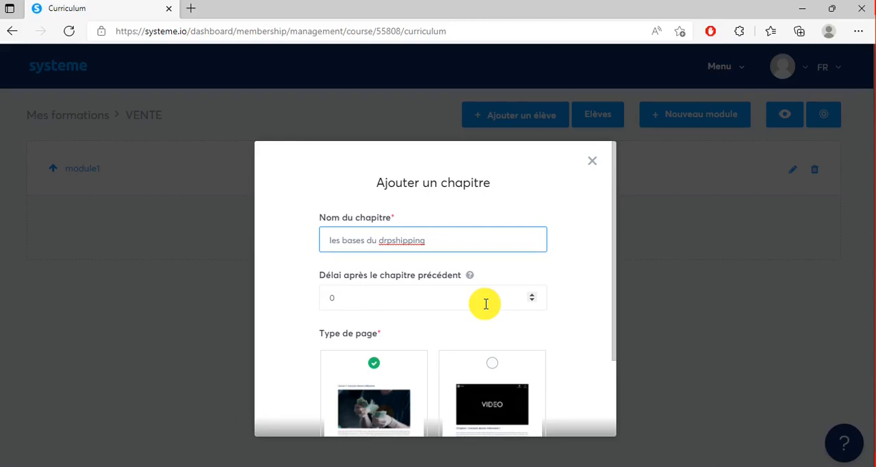
pyautogui.click(532, 294)
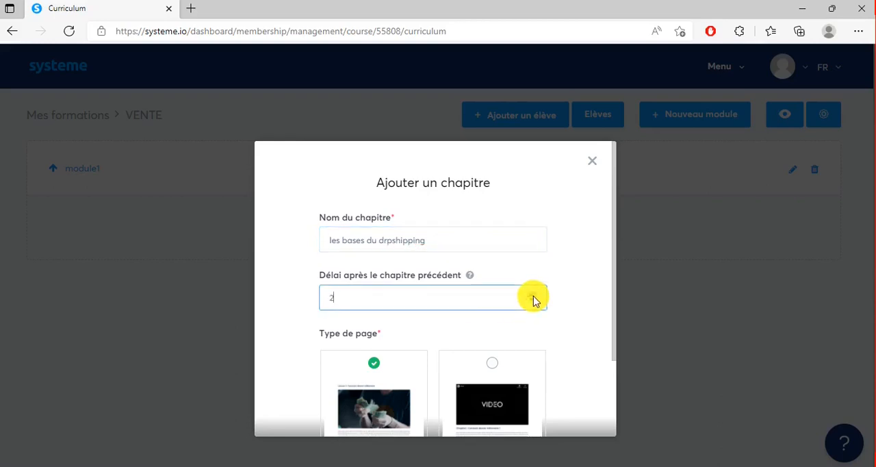
pyautogui.scroll(-6, 533, 300)
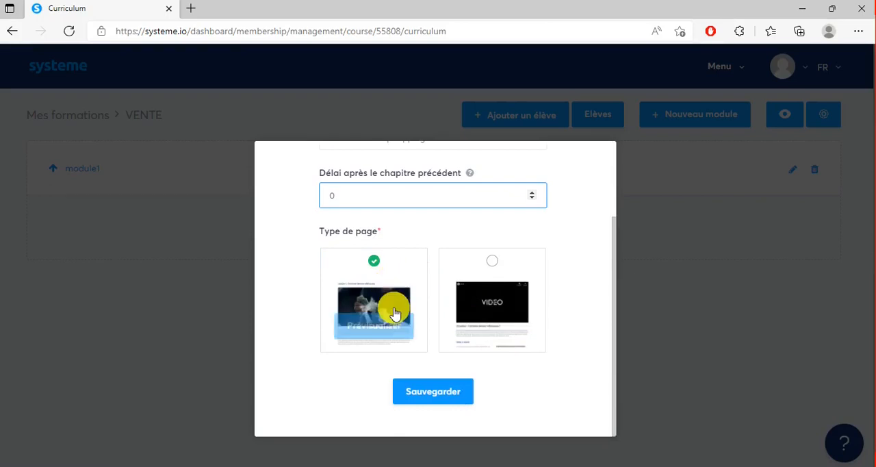
pyautogui.click(440, 397)
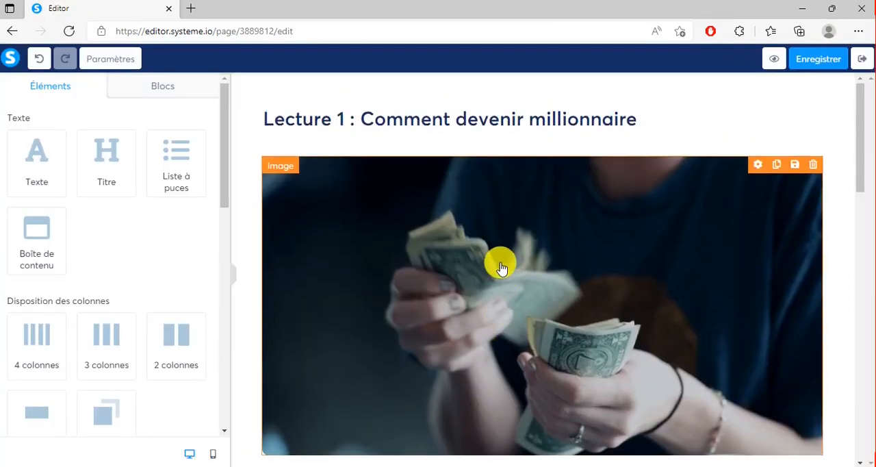
# Look through the chapter's template page in the editor, save it, and exit to the course curriculum.
pyautogui.scroll(-15, 495, 243)
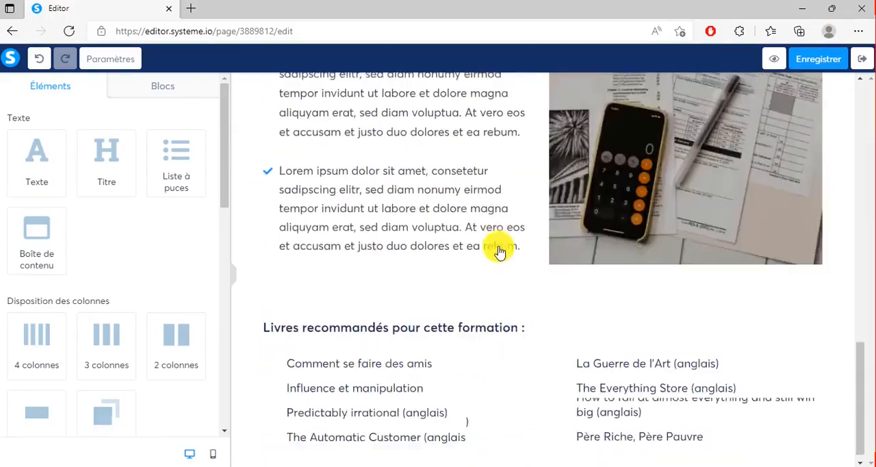
pyautogui.scroll(3, 499, 252)
pyautogui.scroll(-3, 499, 253)
pyautogui.scroll(15, 498, 253)
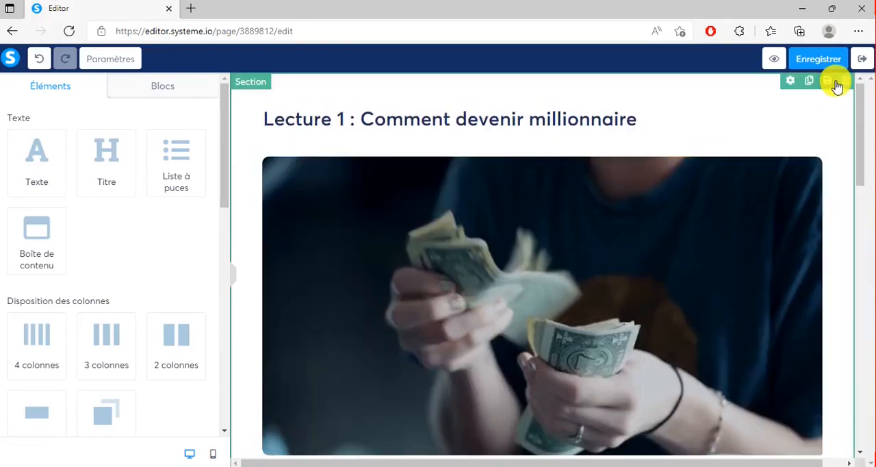
pyautogui.click(821, 59)
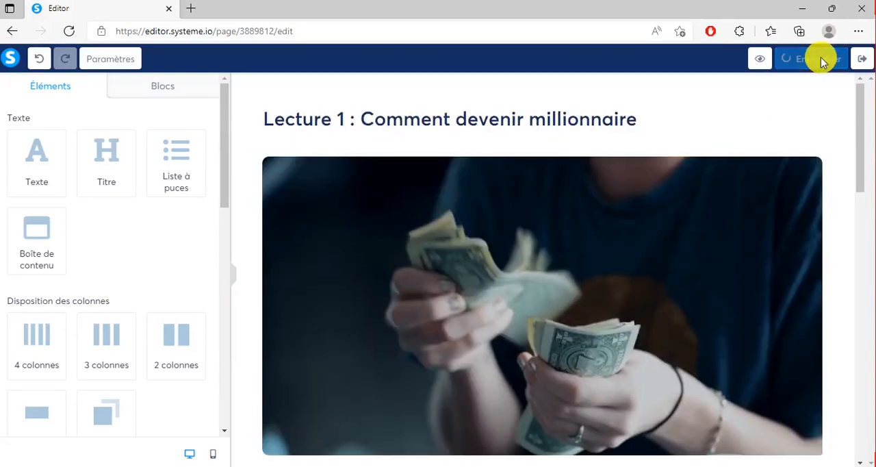
pyautogui.click(862, 60)
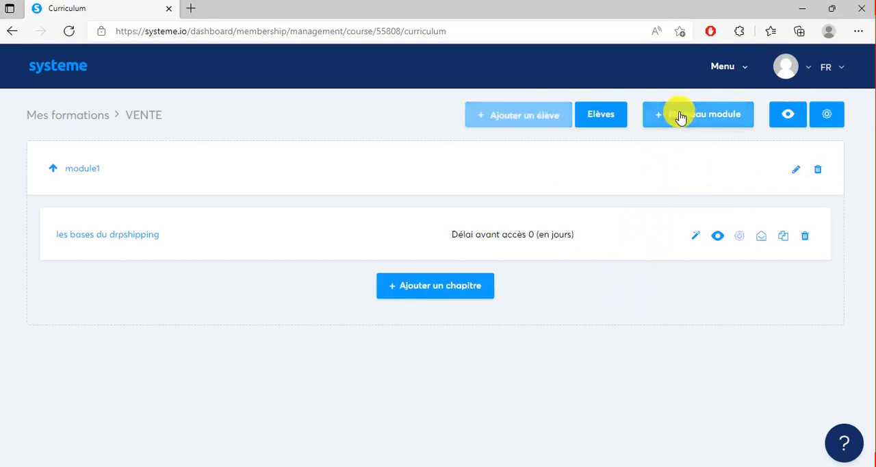
# Add a second module named "module 2" to the VENTE course.
pyautogui.click(681, 118)
pyautogui.write('mo')
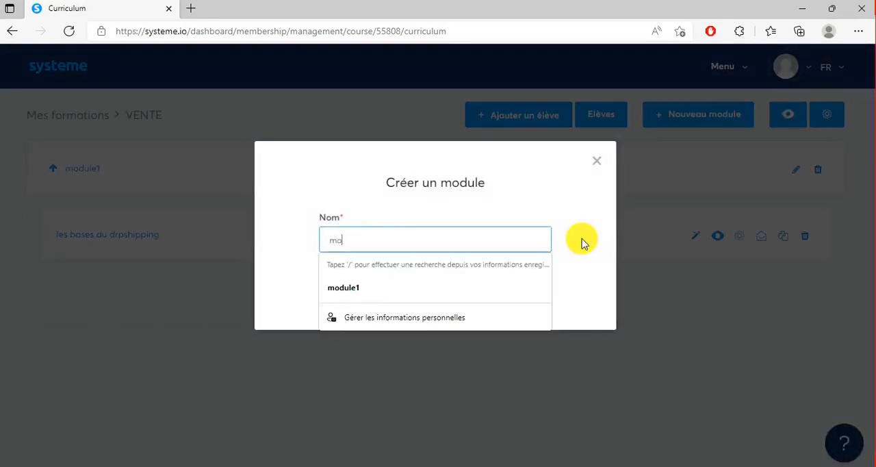
pyautogui.write('dule 2')
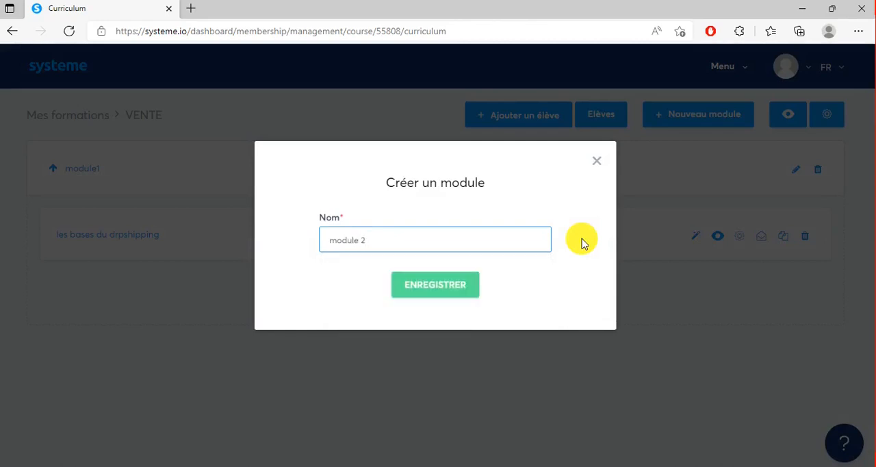
pyautogui.click(456, 285)
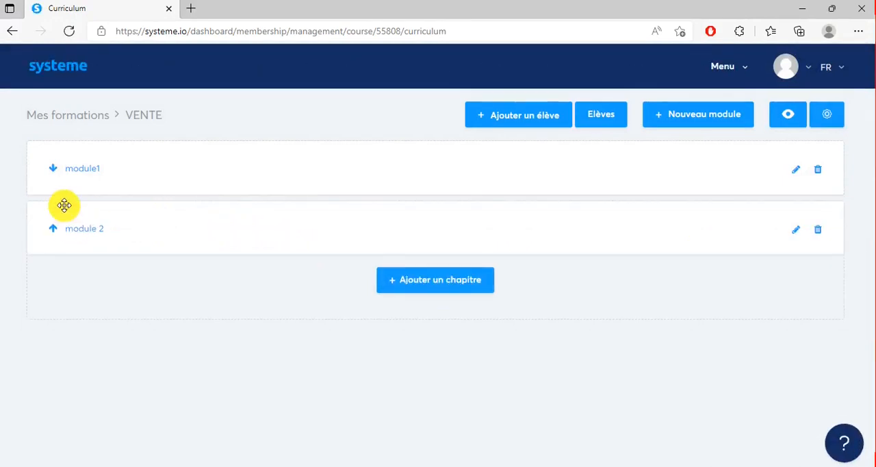
# Expand module1 and move its chapter "les bases du drpshipping" into module 2 and back to module1.
pyautogui.click(58, 171)
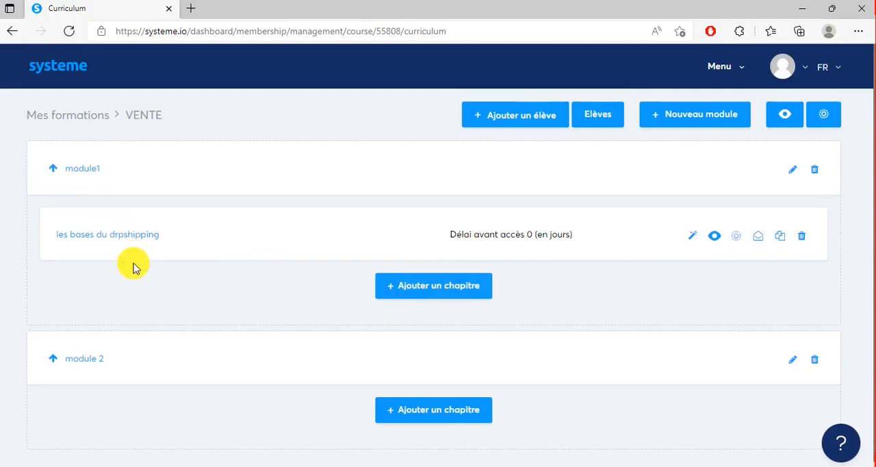
pyautogui.scroll(-1, 143, 250)
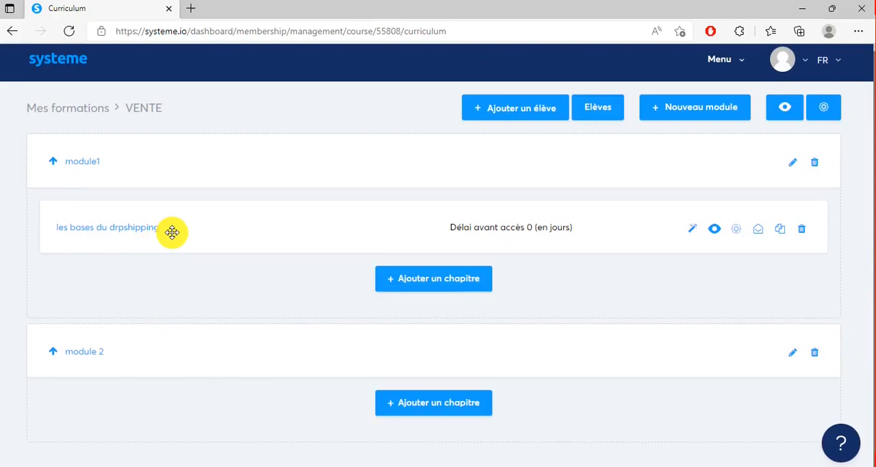
pyautogui.moveTo(185, 237); pyautogui.dragTo(184, 412)
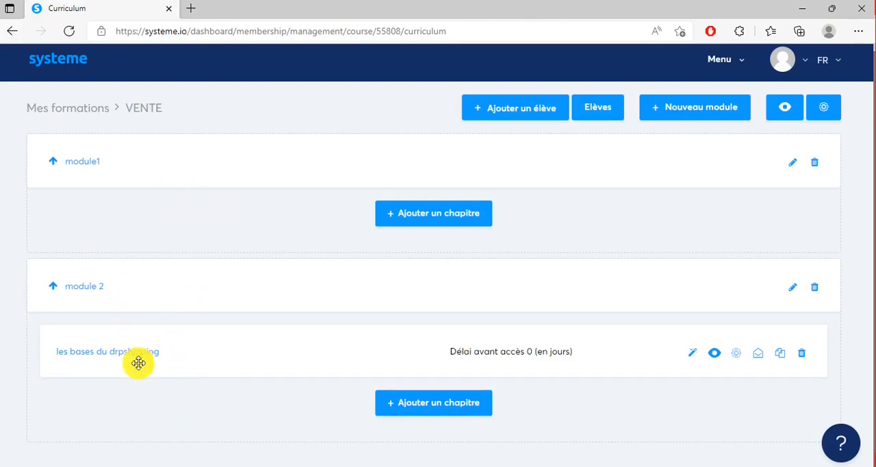
pyautogui.moveTo(139, 362); pyautogui.dragTo(149, 208)
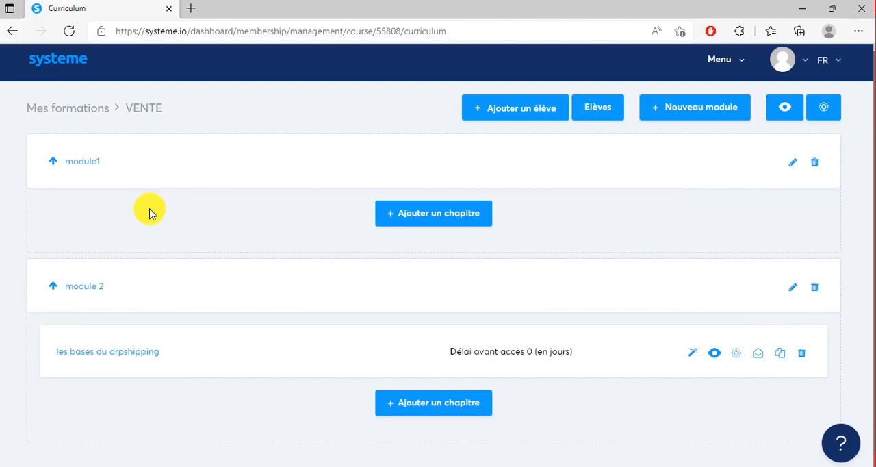
pyautogui.moveTo(154, 358); pyautogui.dragTo(174, 250)
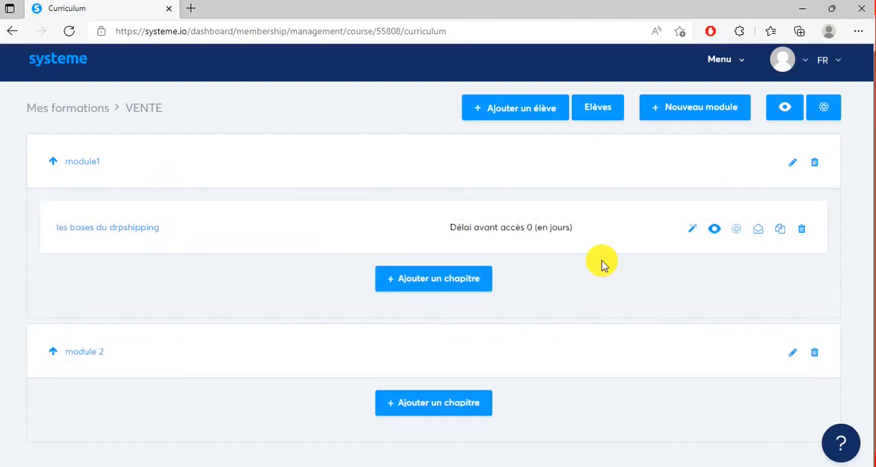
# Duplicate the chapter "les bases du drpshipping" and move the copy into module 2.
pyautogui.click(781, 231)
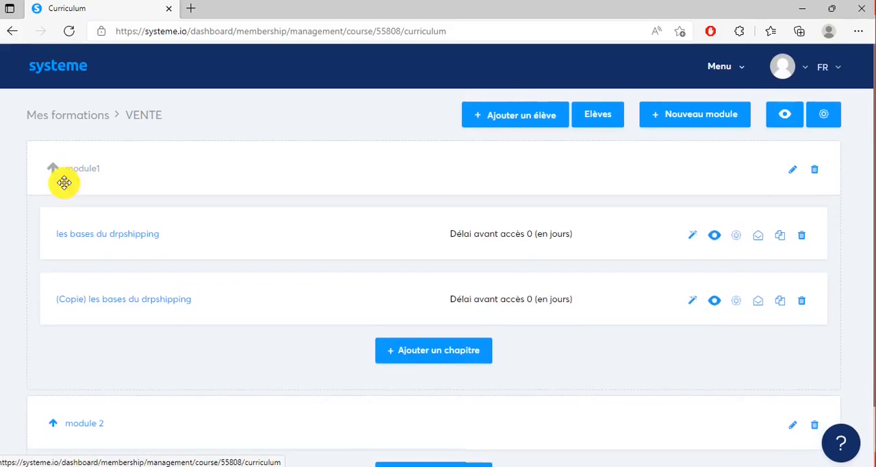
pyautogui.moveTo(196, 305); pyautogui.dragTo(216, 457)
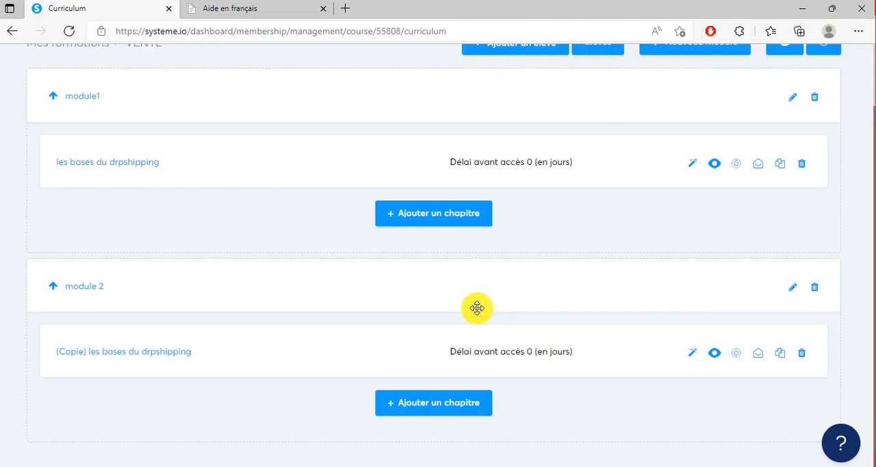
# Search the systeme.io help pages for "comment créer une page" and open the article "Comment créer une page de paiement".
pyautogui.click(270, 10)
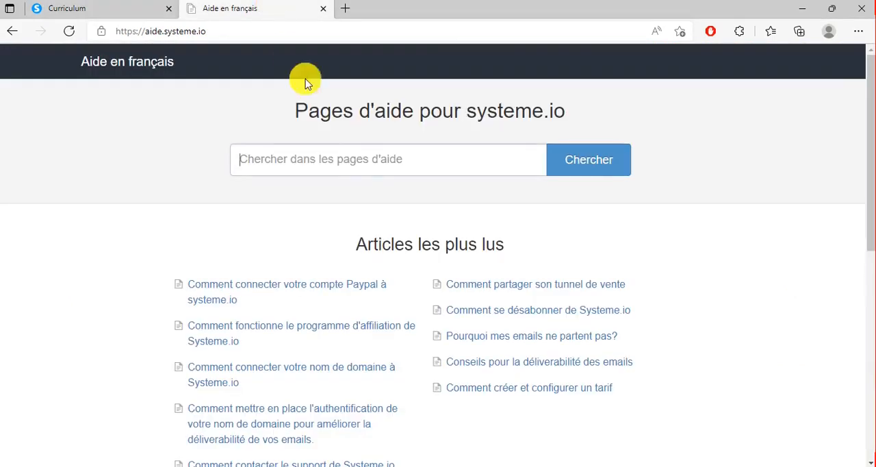
pyautogui.click(336, 167)
pyautogui.write('co')
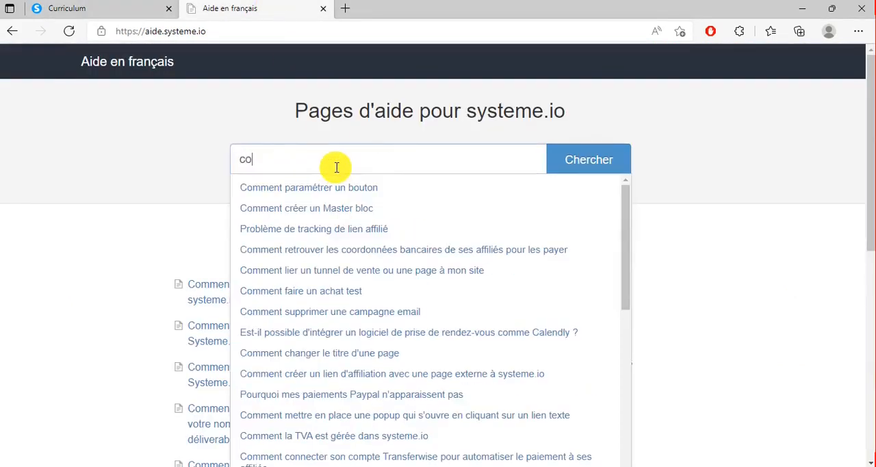
pyautogui.write('mment ')
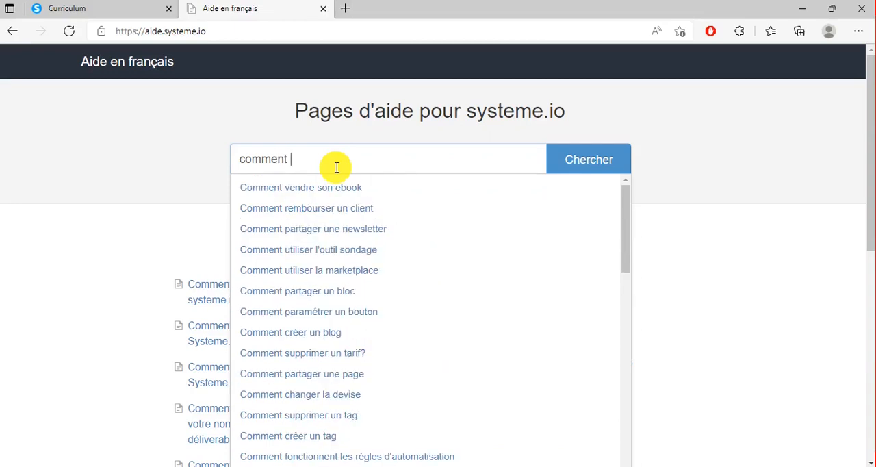
pyautogui.write('créer')
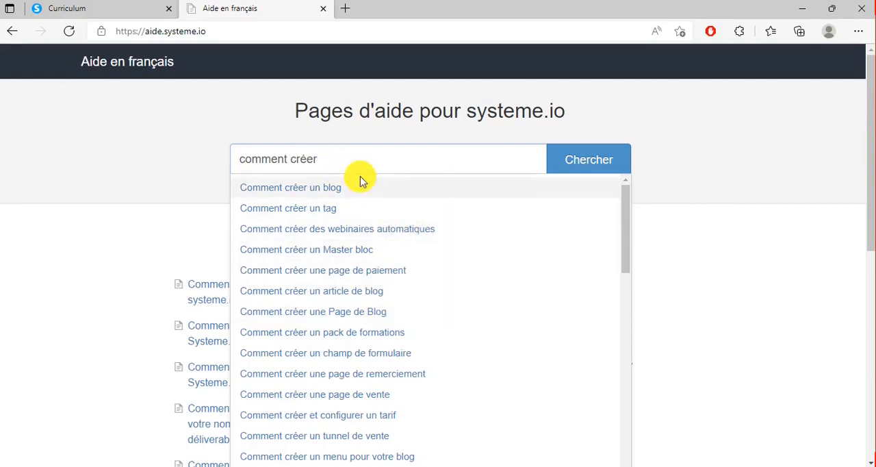
pyautogui.write(' une p')
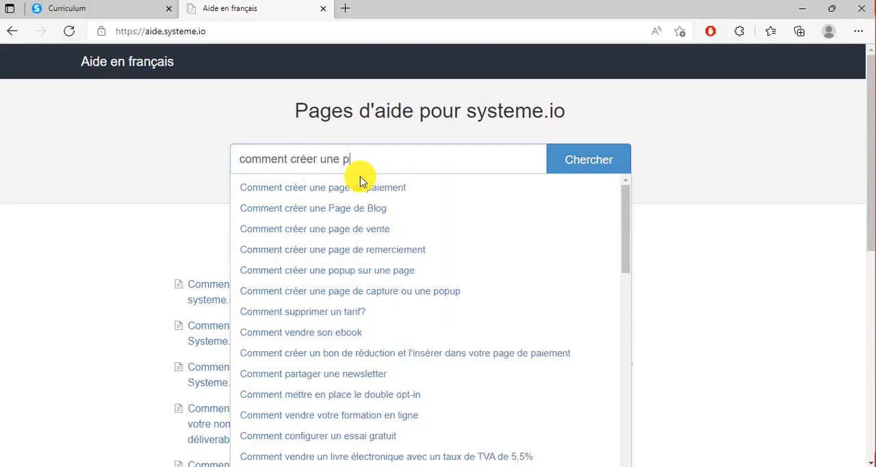
pyautogui.write('age')
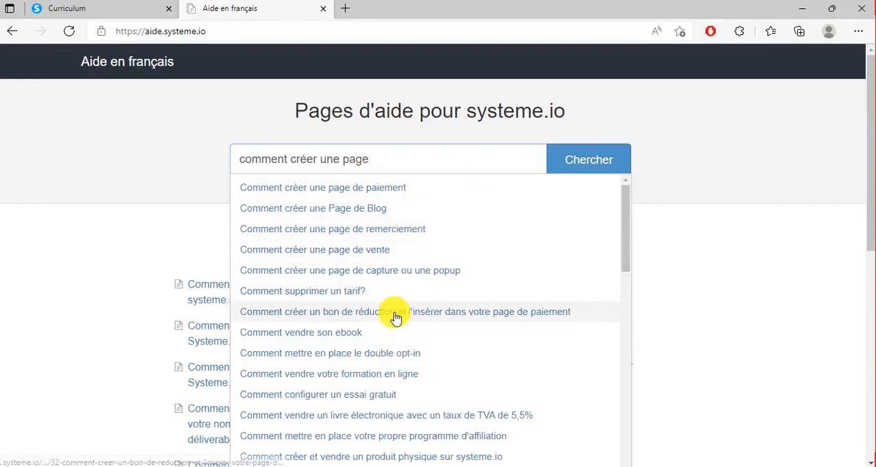
pyautogui.click(164, 161)
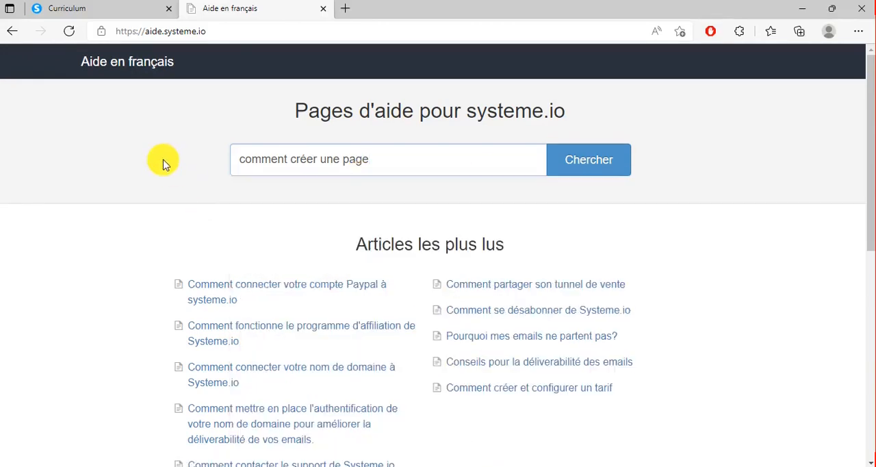
pyautogui.click(400, 170)
pyautogui.click(399, 198)
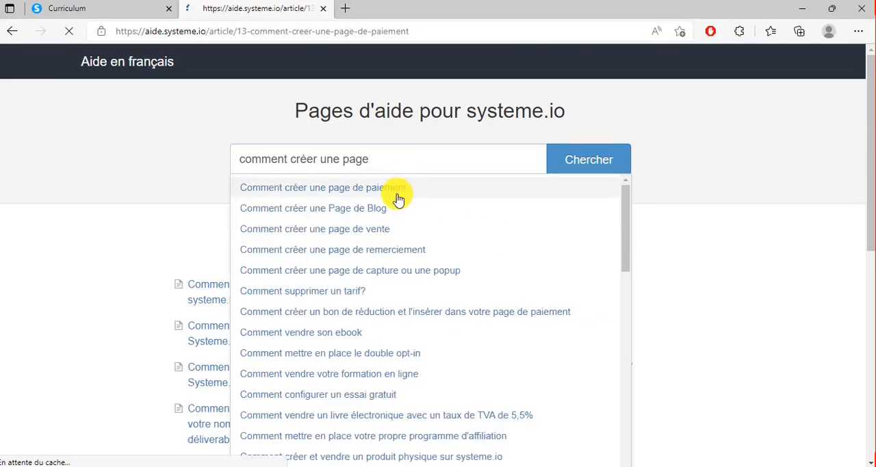
# Read through the article on creating a payment page and return to the help home page.
pyautogui.scroll(-5, 417, 237)
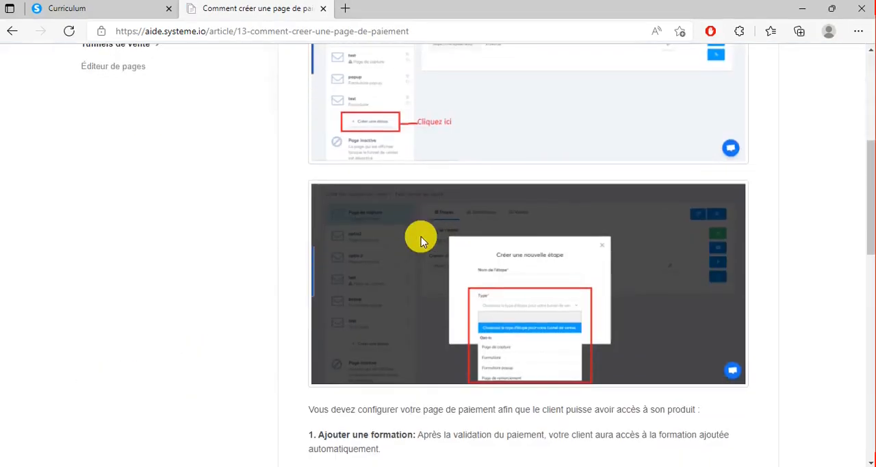
pyautogui.scroll(3, 419, 239)
pyautogui.scroll(-15, 434, 180)
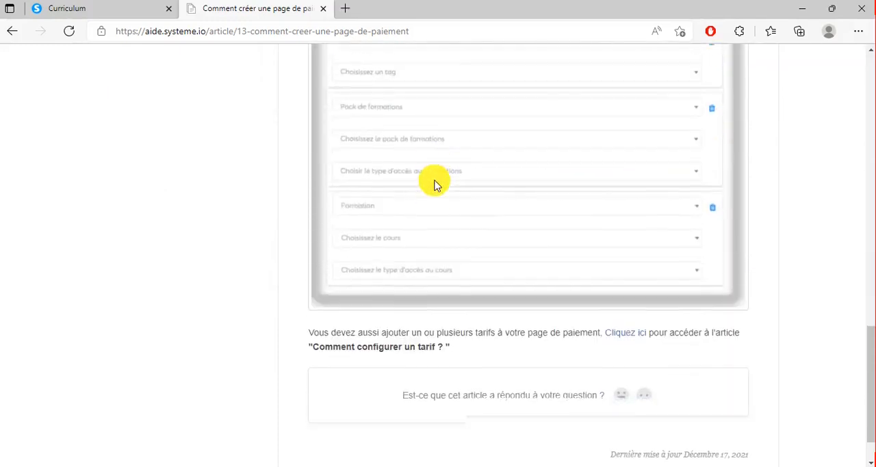
pyautogui.scroll(15, 434, 183)
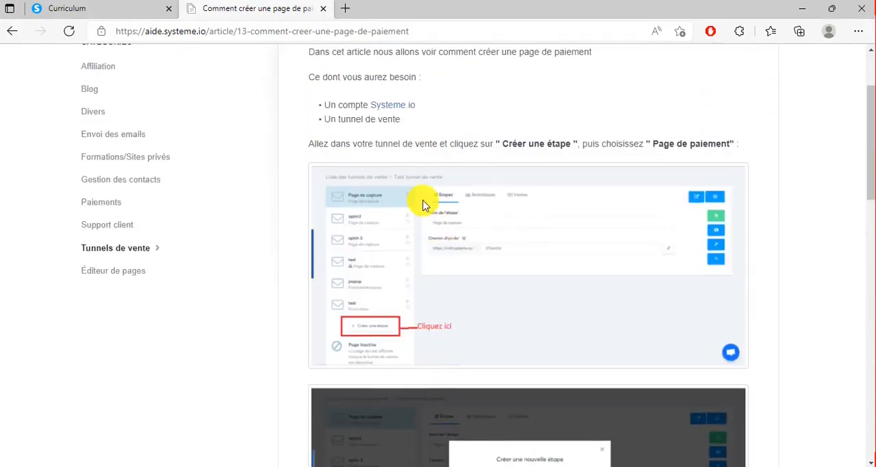
pyautogui.scroll(2, 78, 117)
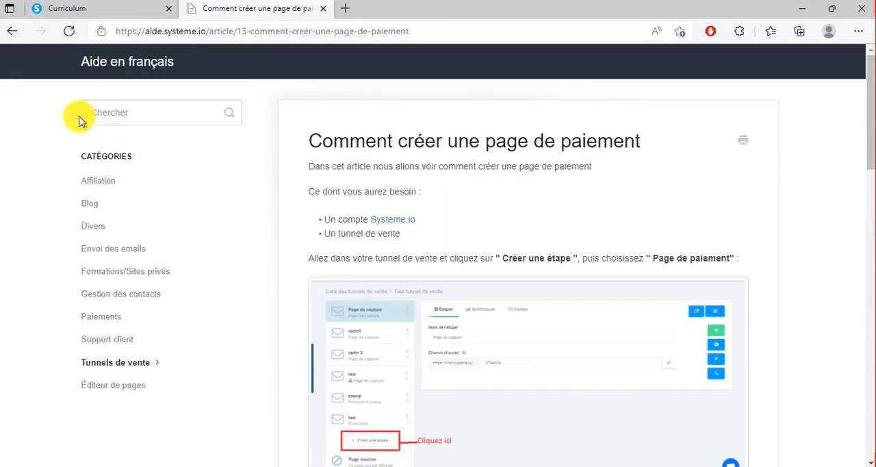
pyautogui.click(12, 32)
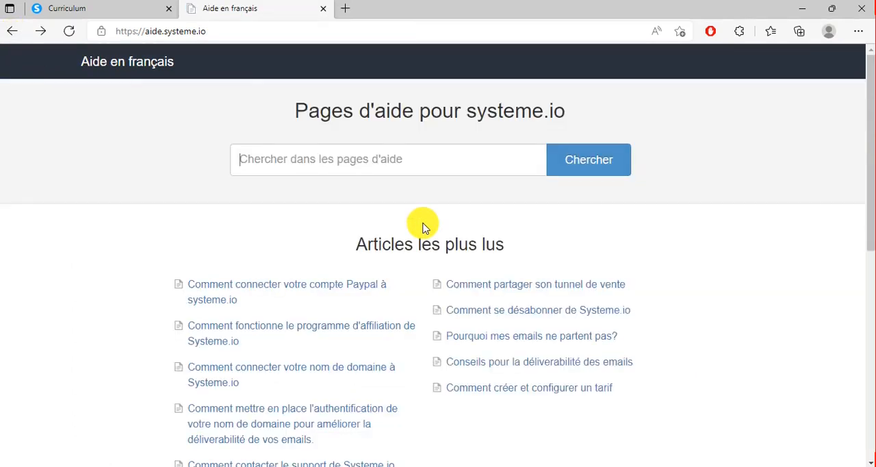